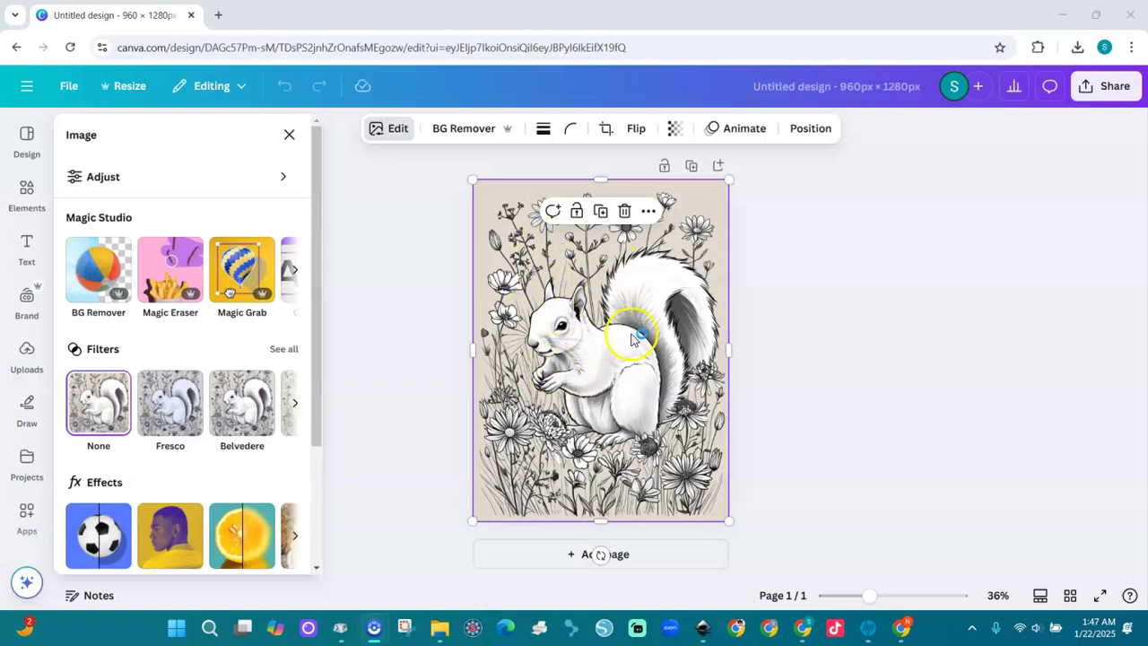
# - Remove the background from the squirrel image and open its image adjustment settings
pyautogui.click(467, 133)
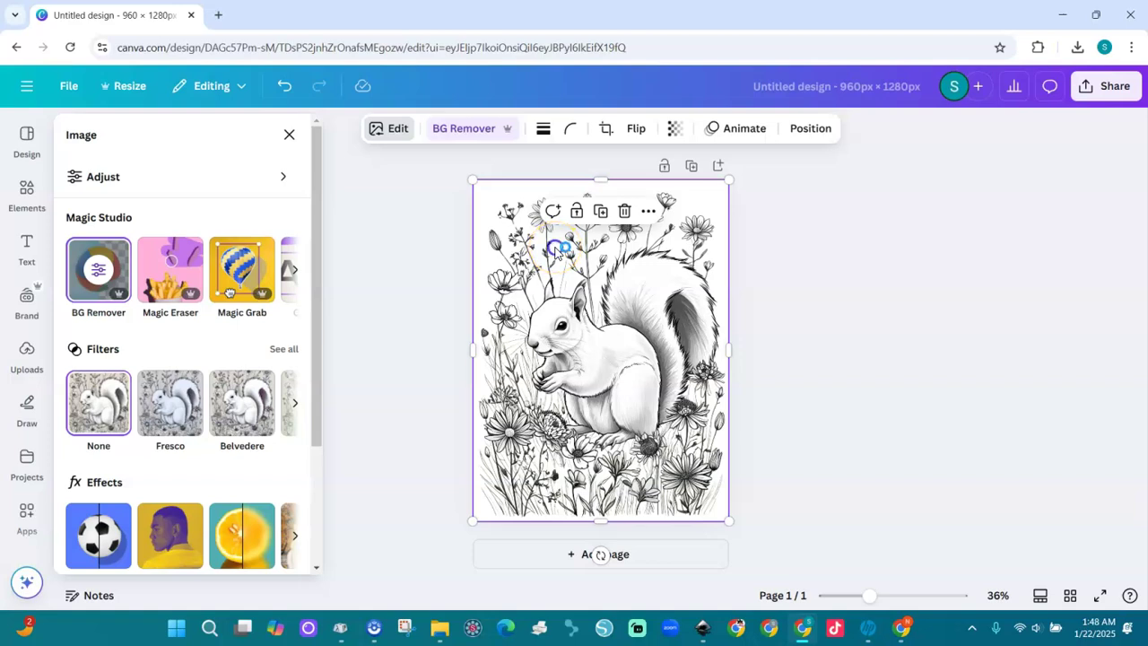
pyautogui.click(390, 130)
pyautogui.click(393, 130)
pyautogui.click(256, 177)
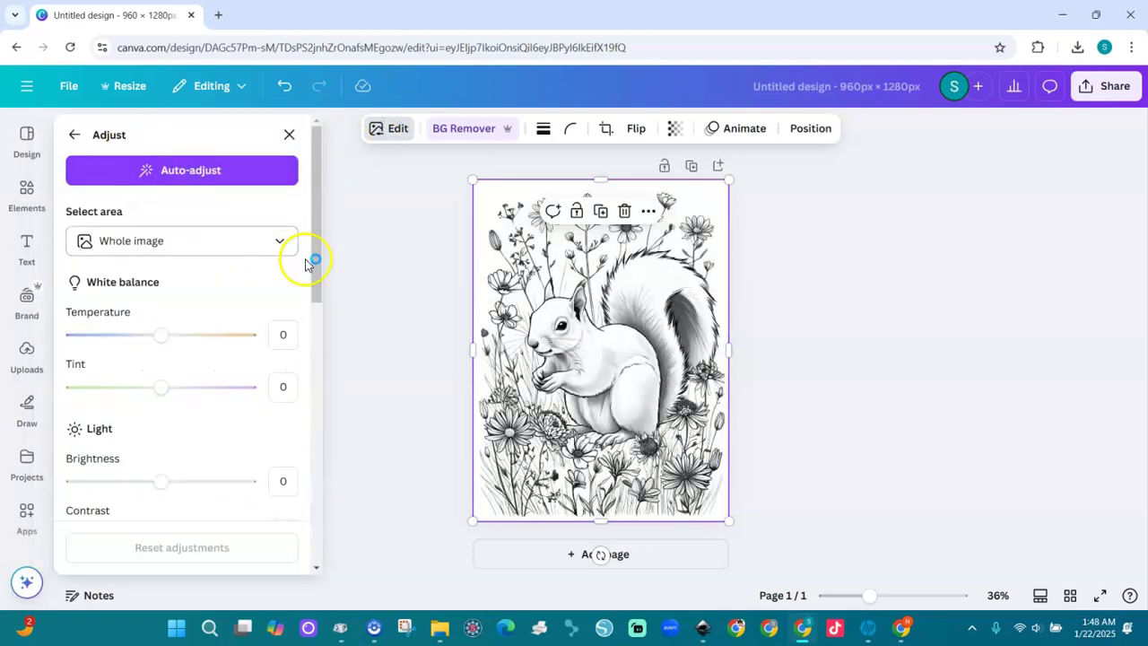
# - Try a brightness of 100 on the squirrel image and return it to 0
pyautogui.moveTo(312, 279); pyautogui.dragTo(310, 353)
pyautogui.moveTo(164, 295); pyautogui.dragTo(265, 304)
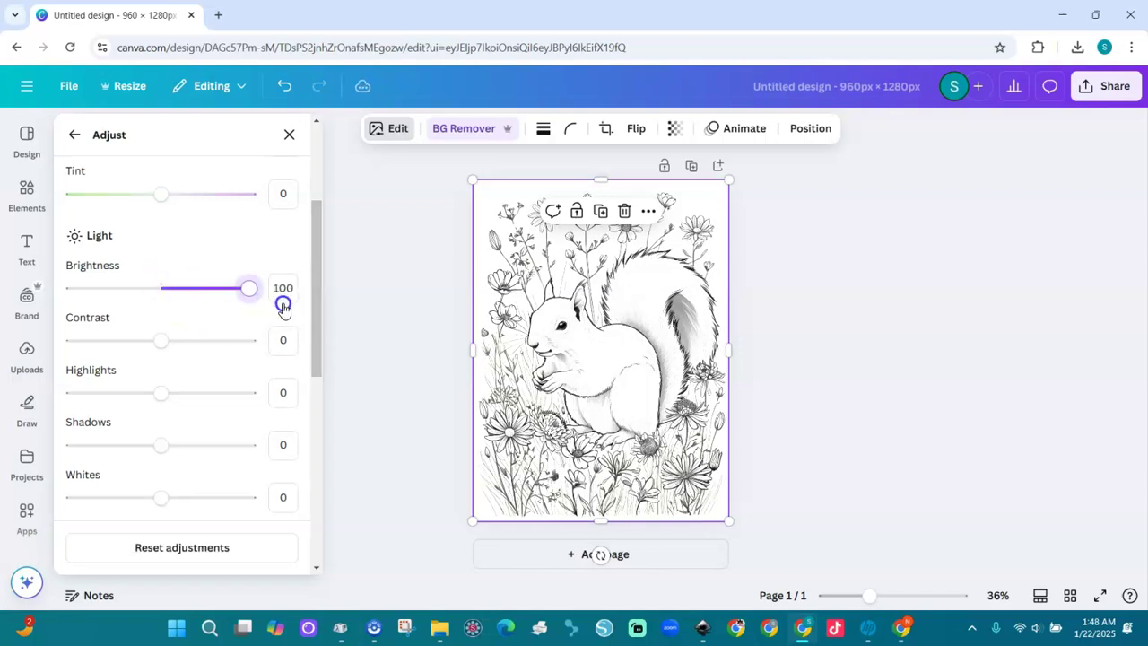
pyautogui.moveTo(255, 305); pyautogui.dragTo(159, 290)
# - Set the squirrel image's contrast, highlights, shadows and whites to 100
pyautogui.moveTo(165, 346); pyautogui.dragTo(273, 345)
pyautogui.moveTo(161, 393); pyautogui.dragTo(285, 404)
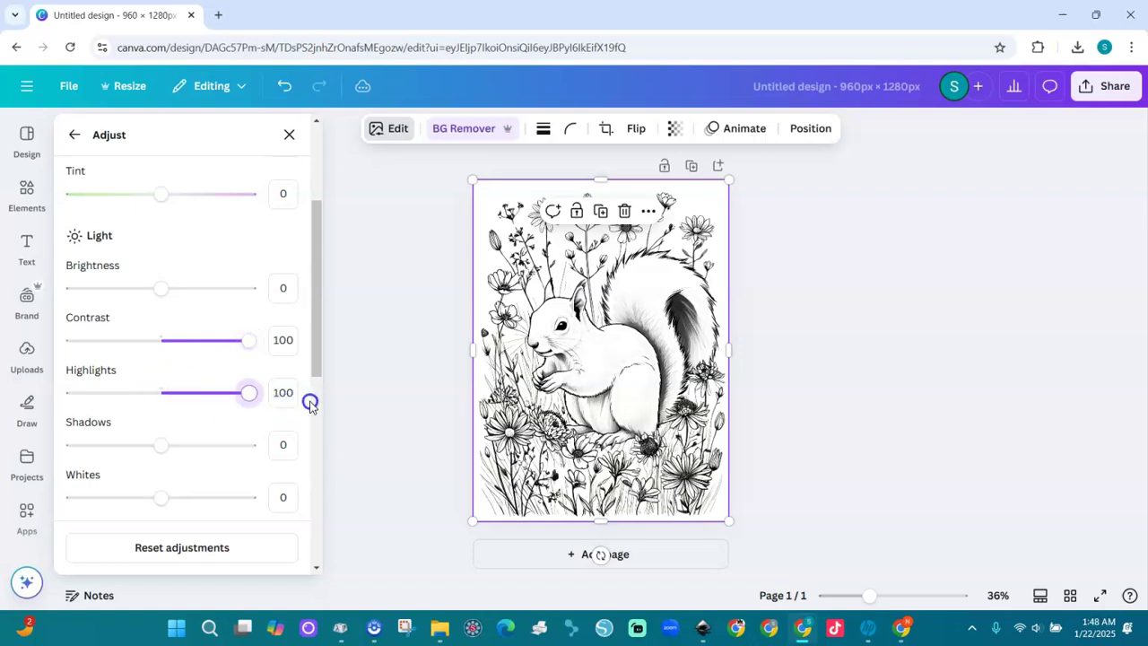
pyautogui.moveTo(317, 359); pyautogui.dragTo(321, 442)
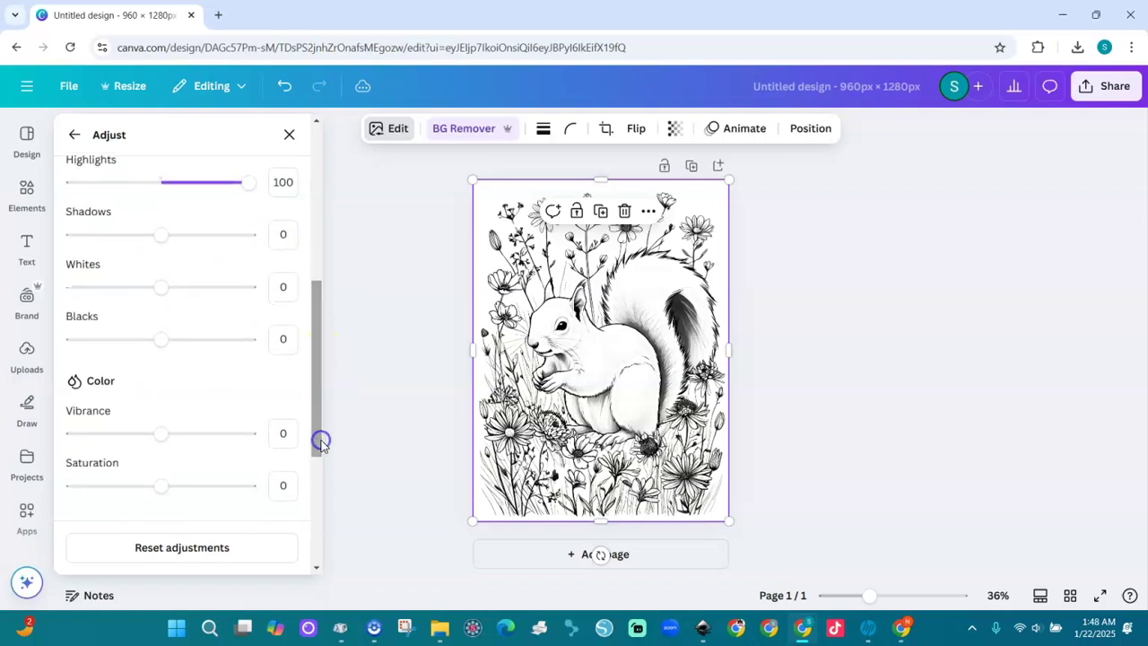
pyautogui.moveTo(165, 239); pyautogui.dragTo(224, 256)
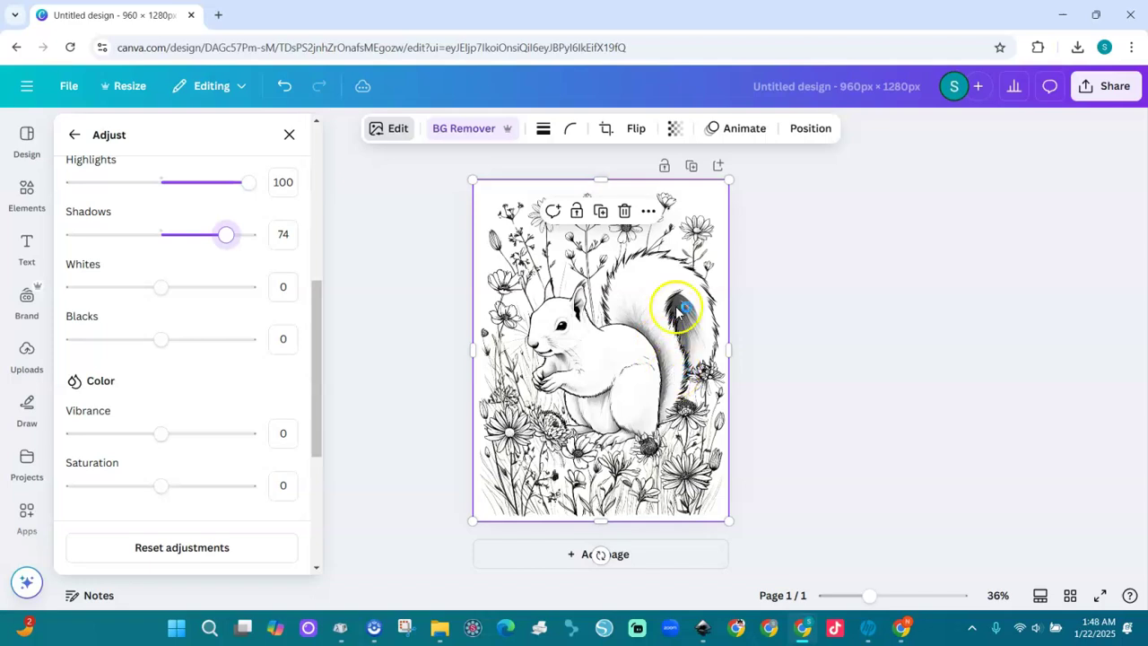
pyautogui.moveTo(232, 241)
pyautogui.mouseDown()
pyautogui.moveTo(88, 247)
pyautogui.moveTo(258, 249)
pyautogui.mouseUp()
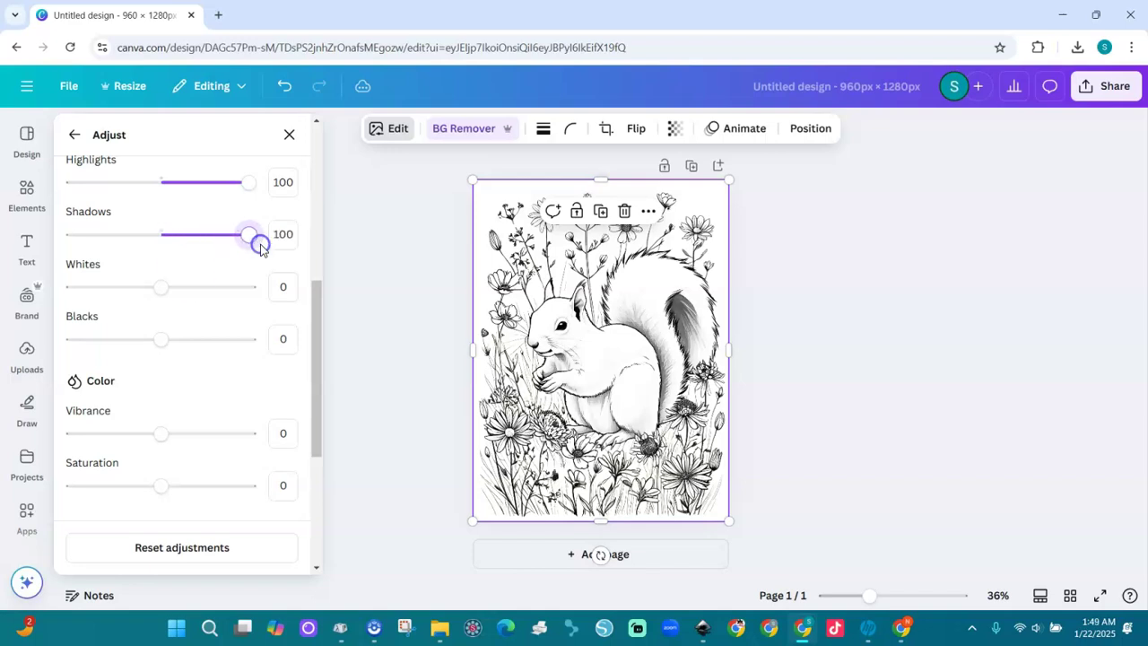
pyautogui.moveTo(164, 289); pyautogui.dragTo(256, 298)
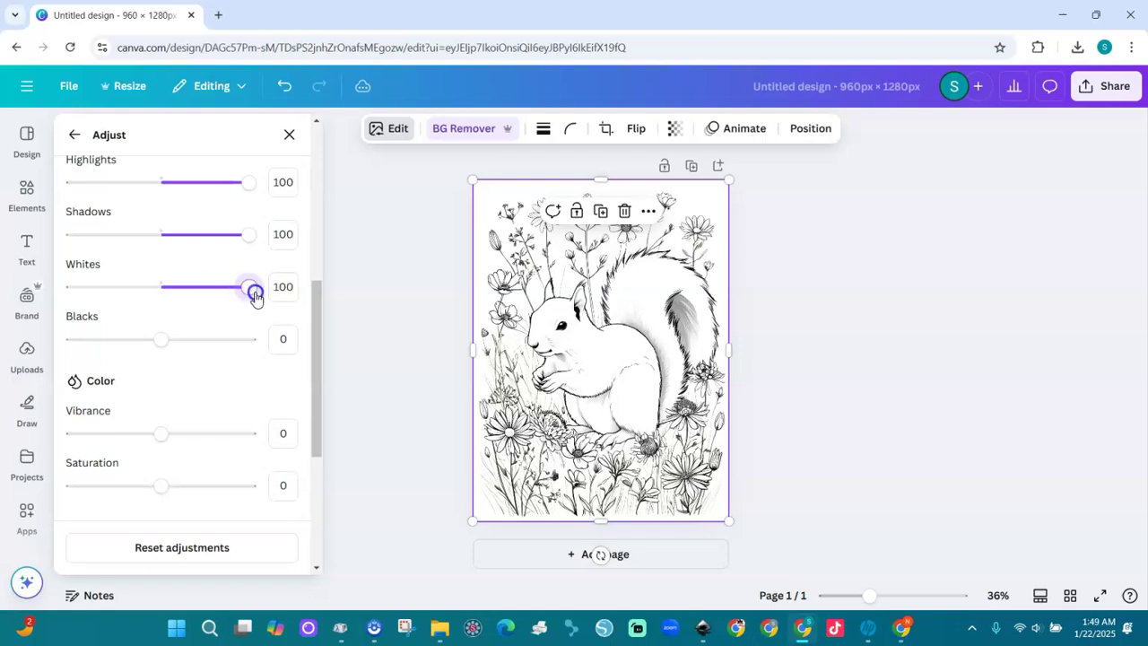
# - Set the image's blacks to -28 and its overall saturation to -100
pyautogui.moveTo(161, 339); pyautogui.dragTo(136, 337)
pyautogui.moveTo(320, 418); pyautogui.dragTo(315, 461)
pyautogui.moveTo(160, 375); pyautogui.dragTo(70, 359)
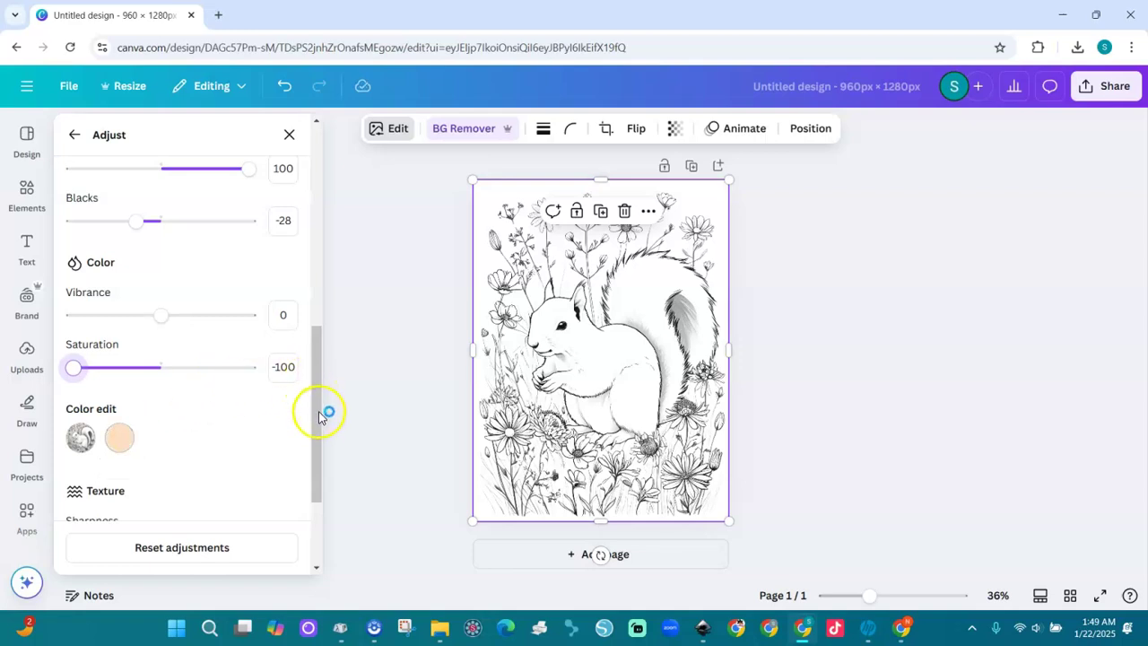
# - Edit the image's peach colour: set its saturation to -100, raise its brightness slightly and shift its hue below zero
pyautogui.click(119, 437)
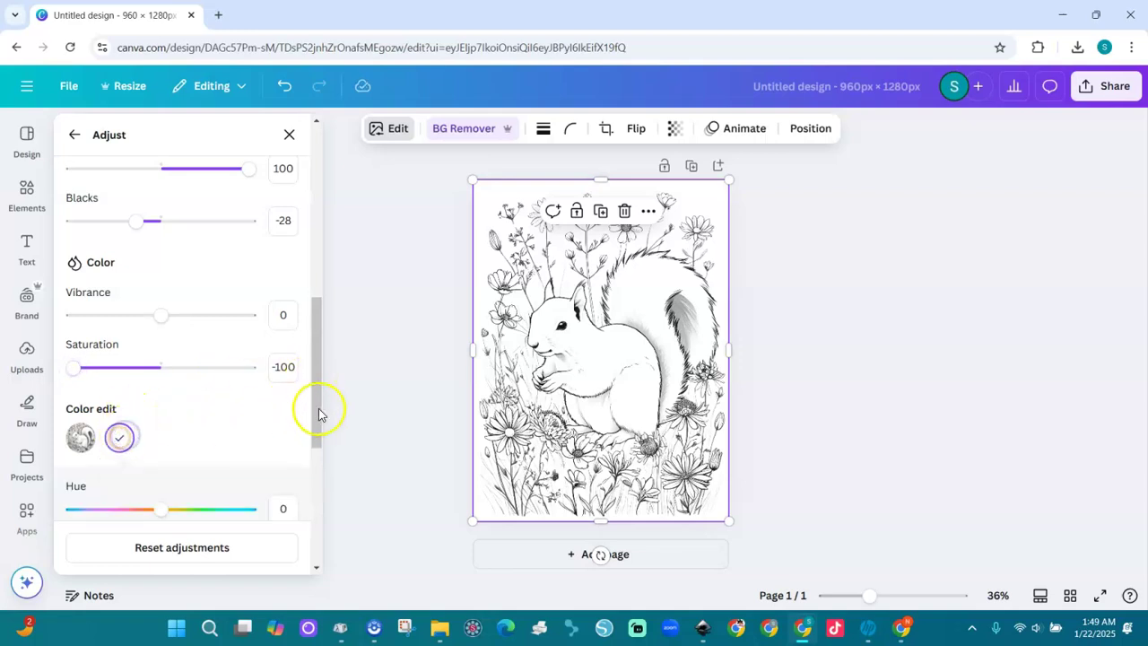
pyautogui.moveTo(321, 411); pyautogui.dragTo(313, 467)
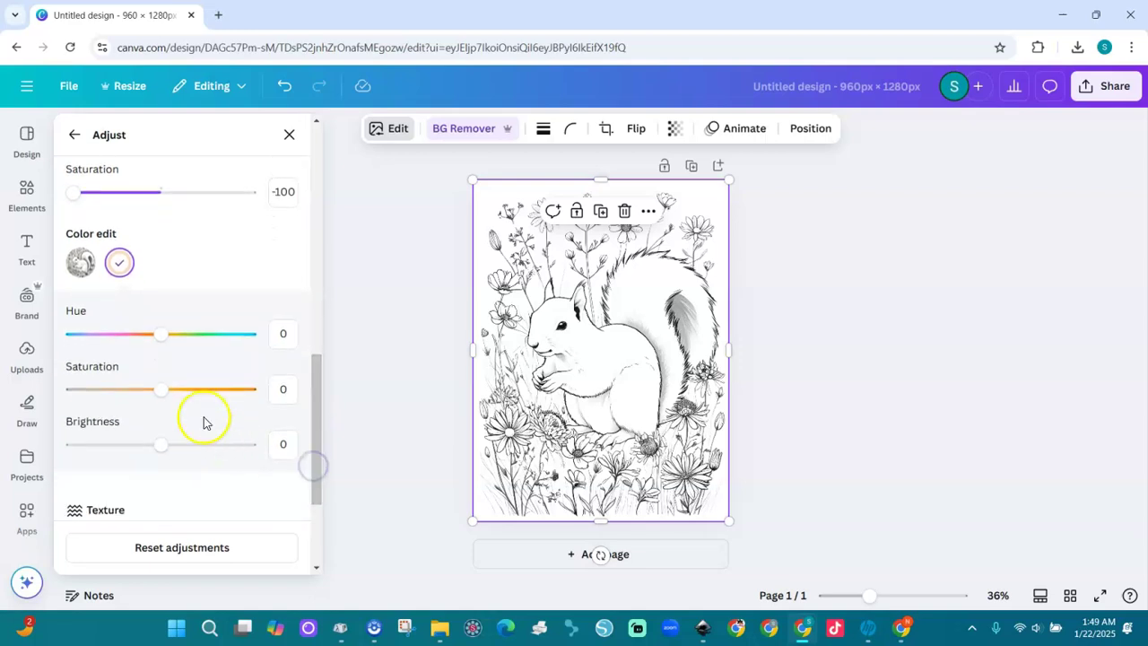
pyautogui.moveTo(163, 395); pyautogui.dragTo(72, 391)
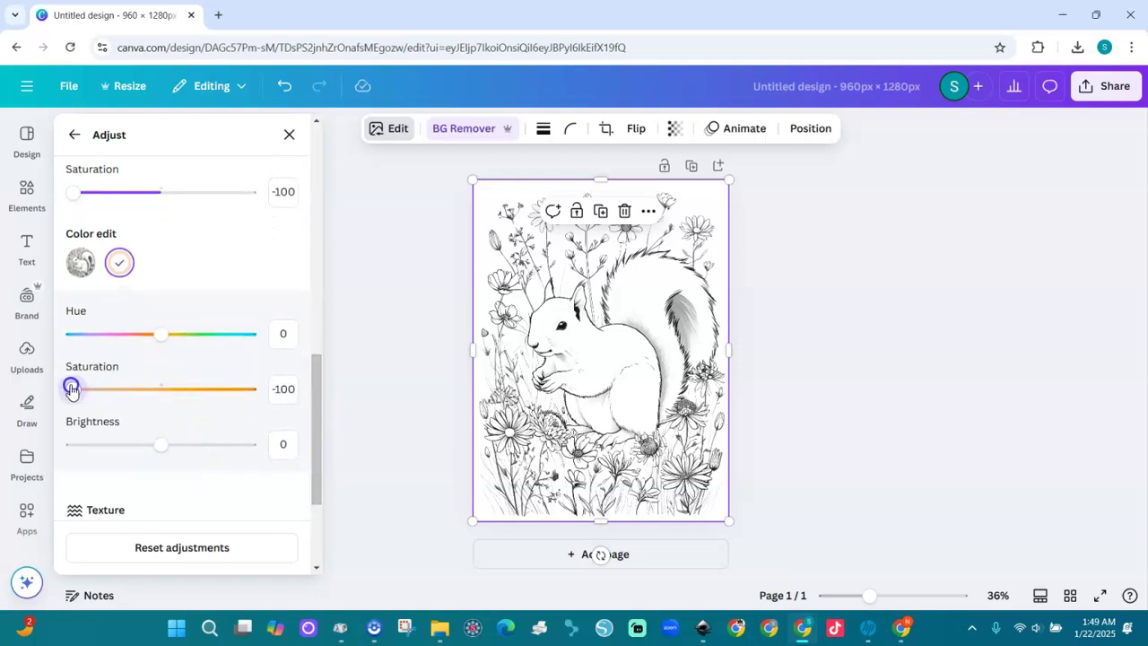
pyautogui.moveTo(159, 443)
pyautogui.mouseDown()
pyautogui.moveTo(272, 454)
pyautogui.moveTo(87, 446)
pyautogui.moveTo(176, 450)
pyautogui.mouseUp()
pyautogui.moveTo(162, 333); pyautogui.dragTo(126, 346)
# - Raise the image's overall saturation back to around the midpoint and set blacks to 1
pyautogui.moveTo(320, 398); pyautogui.dragTo(324, 316)
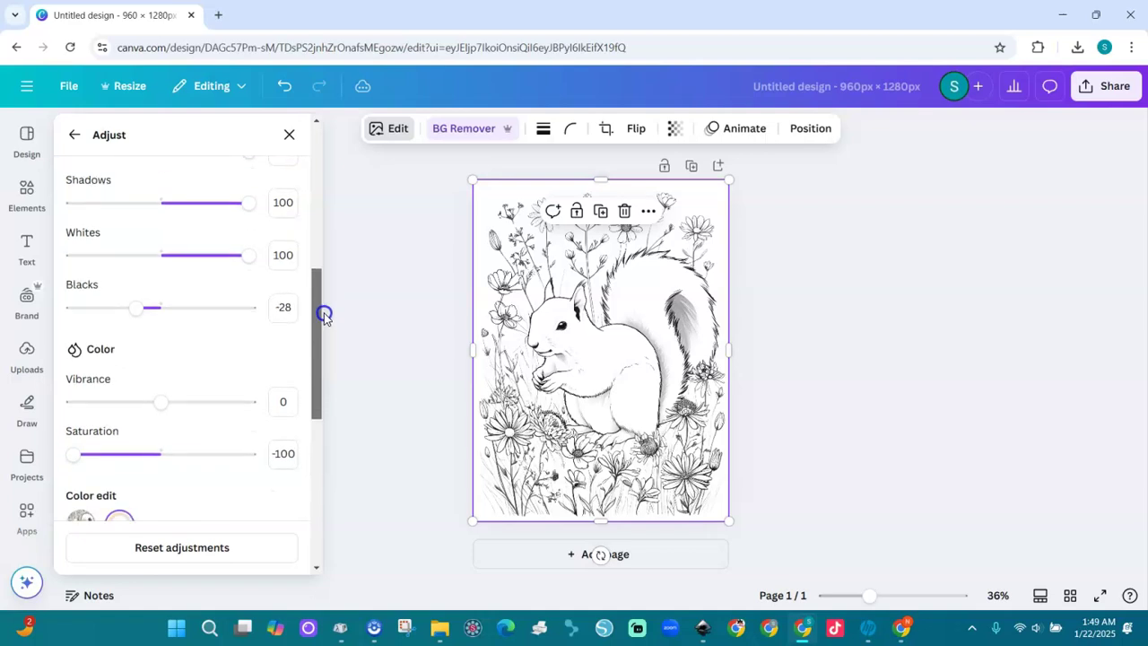
pyautogui.moveTo(84, 456); pyautogui.dragTo(170, 441)
pyautogui.moveTo(324, 380); pyautogui.dragTo(318, 355)
pyautogui.moveTo(134, 392); pyautogui.dragTo(162, 392)
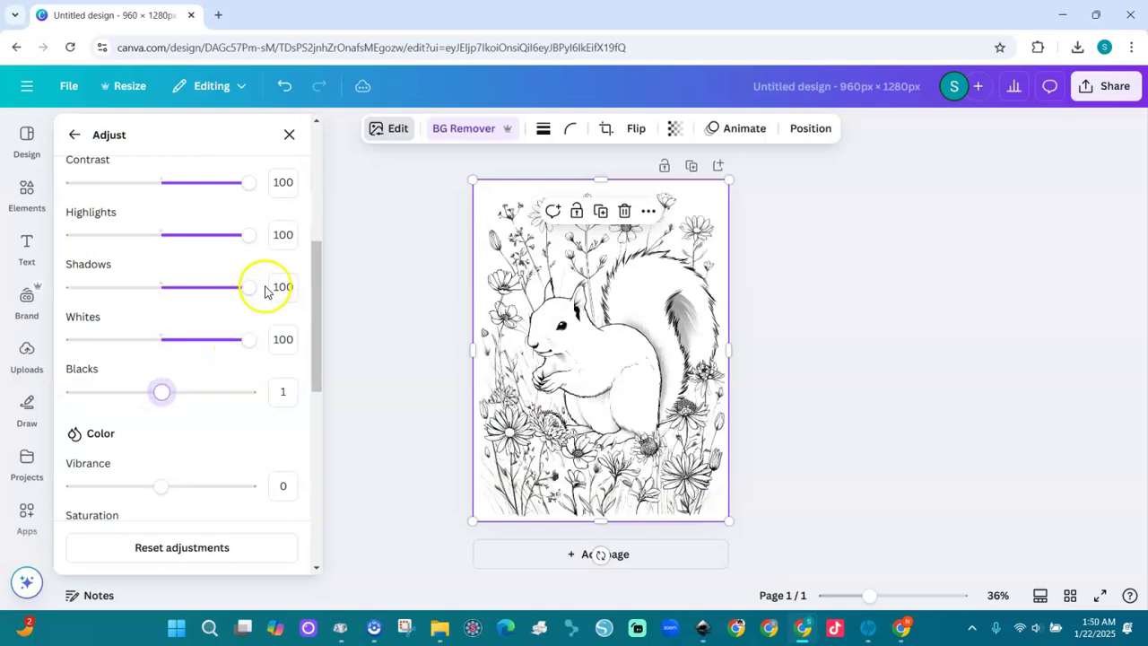
# - Try a brightness of -100, settle on 45, and keep the white balance tint and temperature at 0
pyautogui.moveTo(249, 287)
pyautogui.mouseDown()
pyautogui.moveTo(71, 296)
pyautogui.moveTo(318, 313)
pyautogui.moveTo(326, 260)
pyautogui.mouseUp()
pyautogui.moveTo(161, 302); pyautogui.dragTo(47, 308)
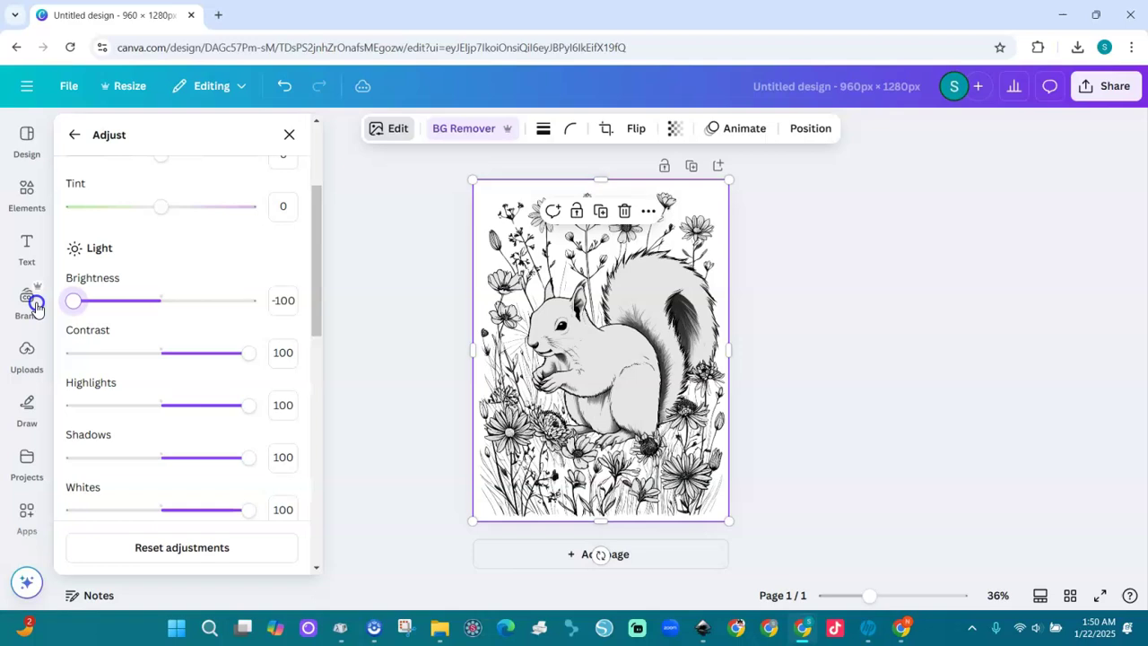
pyautogui.moveTo(56, 309); pyautogui.dragTo(201, 326)
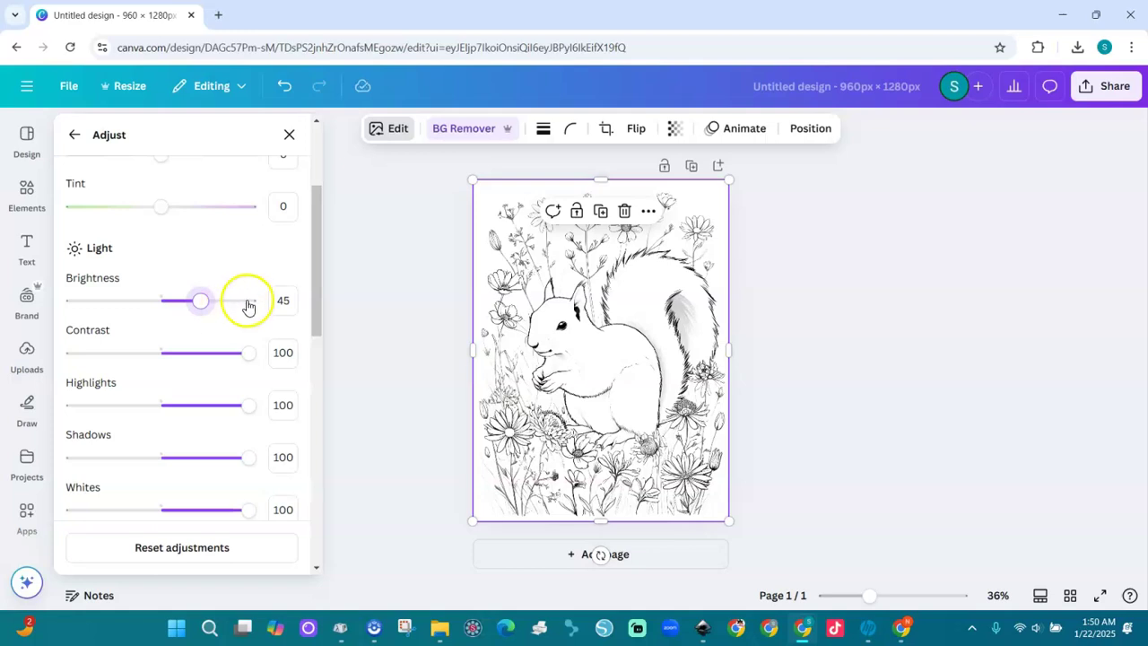
pyautogui.moveTo(313, 315); pyautogui.dragTo(316, 289)
pyautogui.moveTo(159, 239); pyautogui.dragTo(164, 293)
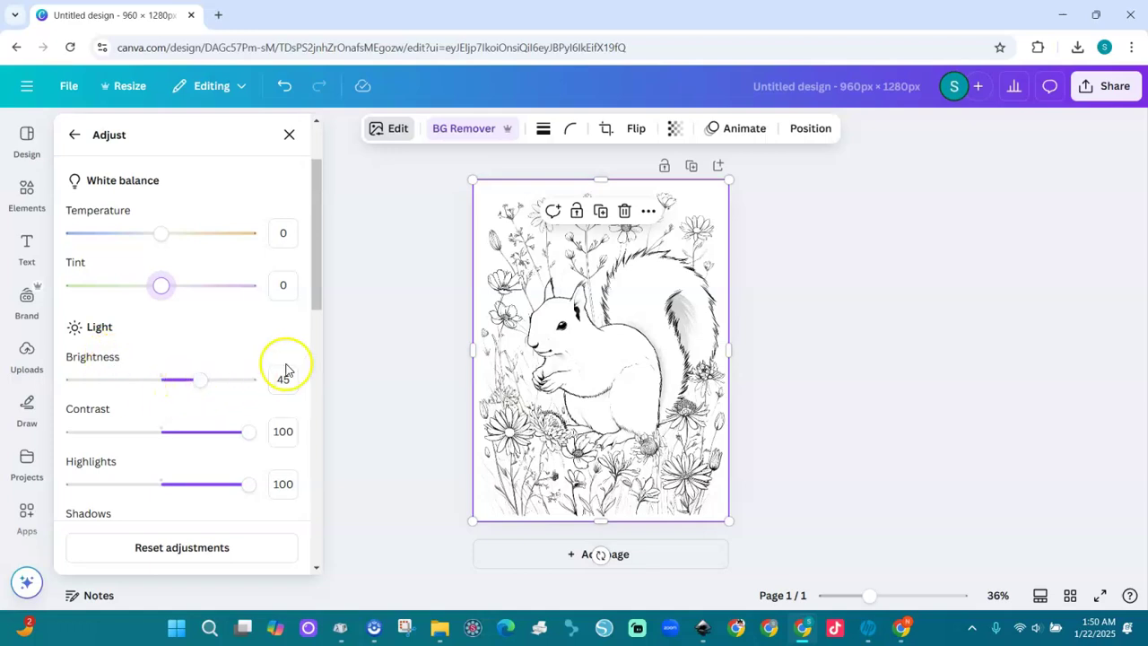
# - Set the image's shadows to 99 and its blacks to 0
pyautogui.moveTo(317, 310); pyautogui.dragTo(321, 371)
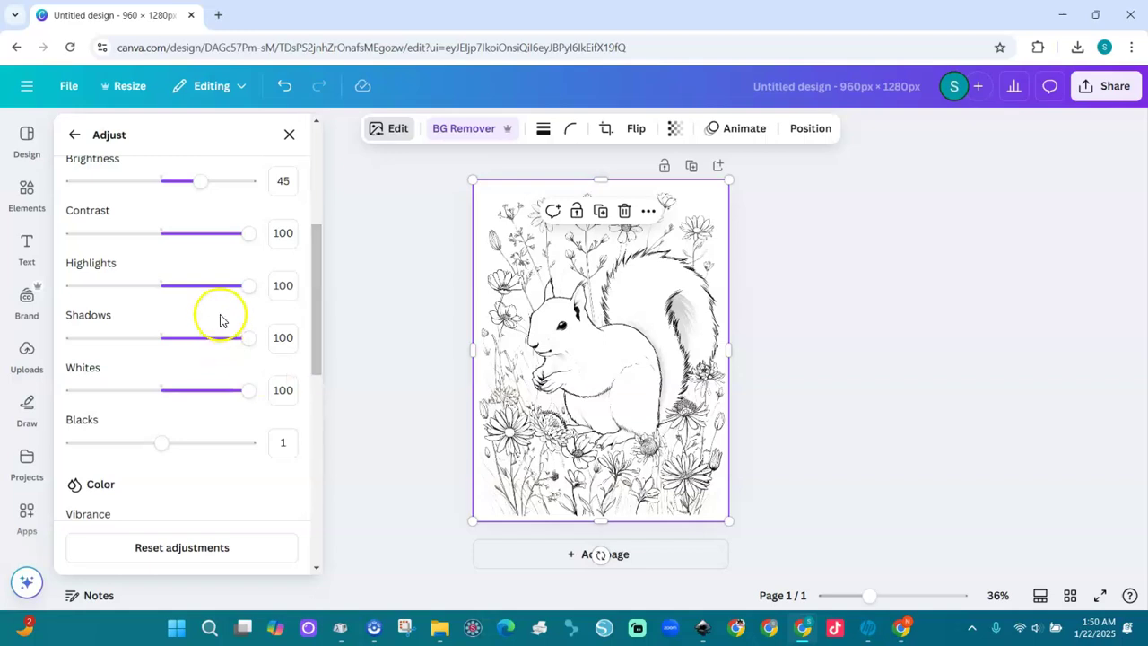
pyautogui.moveTo(250, 342)
pyautogui.mouseDown()
pyautogui.moveTo(95, 331)
pyautogui.moveTo(262, 340)
pyautogui.mouseUp()
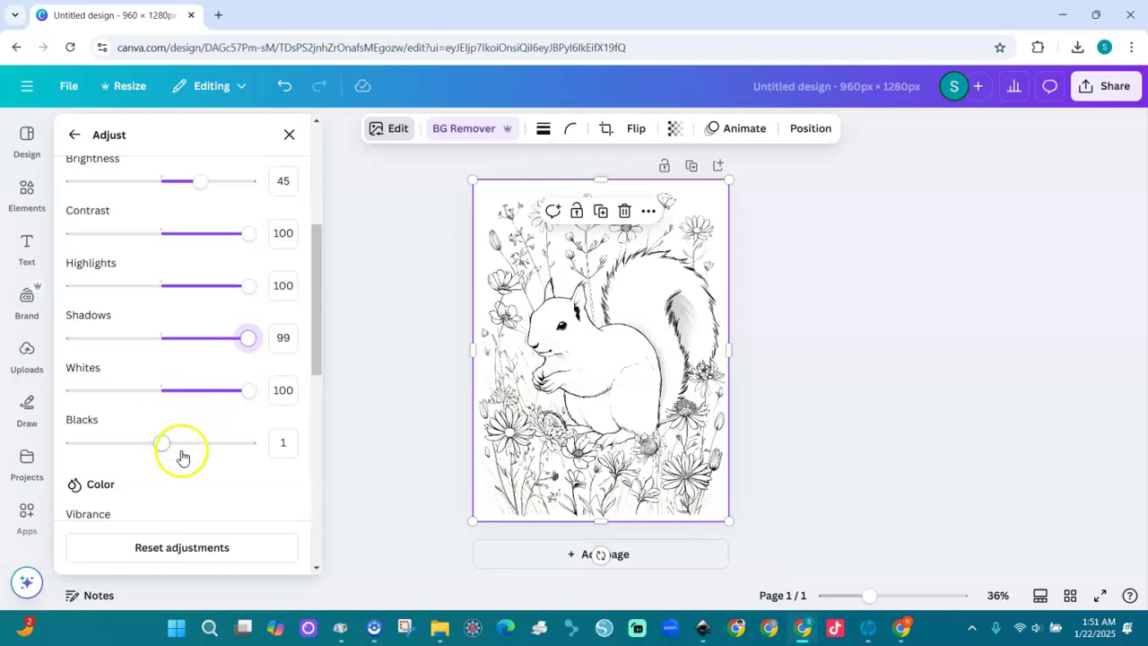
pyautogui.moveTo(163, 451)
pyautogui.mouseDown()
pyautogui.moveTo(115, 449)
pyautogui.moveTo(173, 453)
pyautogui.moveTo(162, 451)
pyautogui.mouseUp()
pyautogui.moveTo(317, 375); pyautogui.dragTo(316, 338)
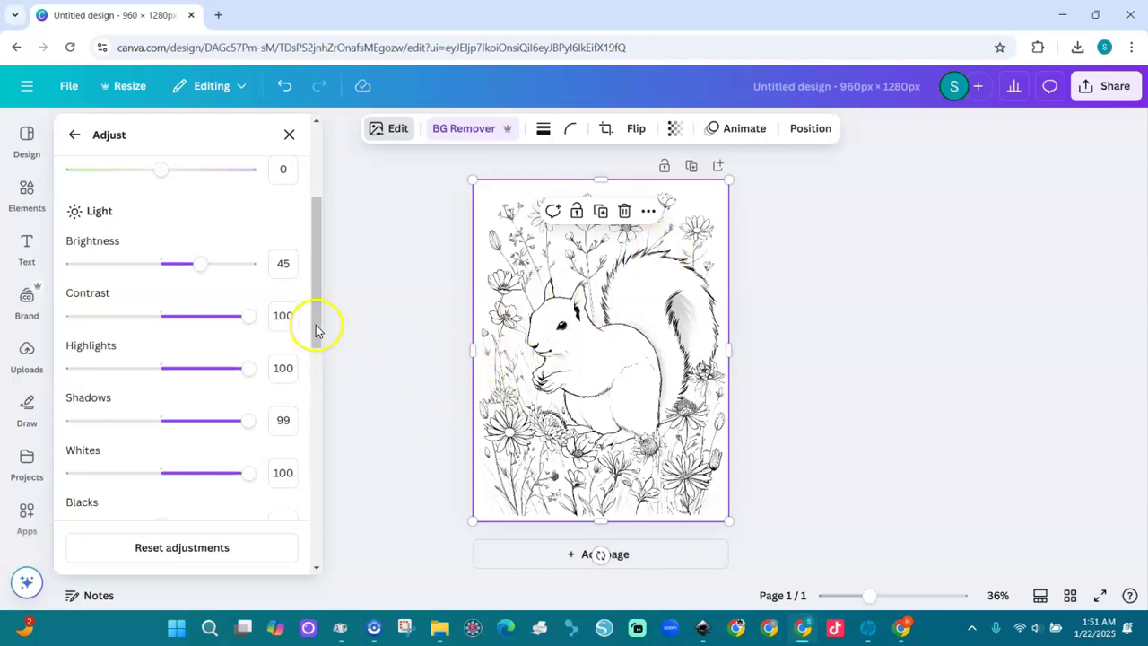
# - Bring the peach colour's brightness back close to the midpoint in the colour edit settings
pyautogui.moveTo(316, 325); pyautogui.dragTo(320, 487)
pyautogui.click(166, 428)
pyautogui.moveTo(166, 428)
pyautogui.mouseDown()
pyautogui.moveTo(105, 427)
pyautogui.moveTo(230, 428)
pyautogui.moveTo(163, 428)
pyautogui.mouseUp()
pyautogui.click(313, 410)
pyautogui.moveTo(315, 425); pyautogui.dragTo(310, 307)
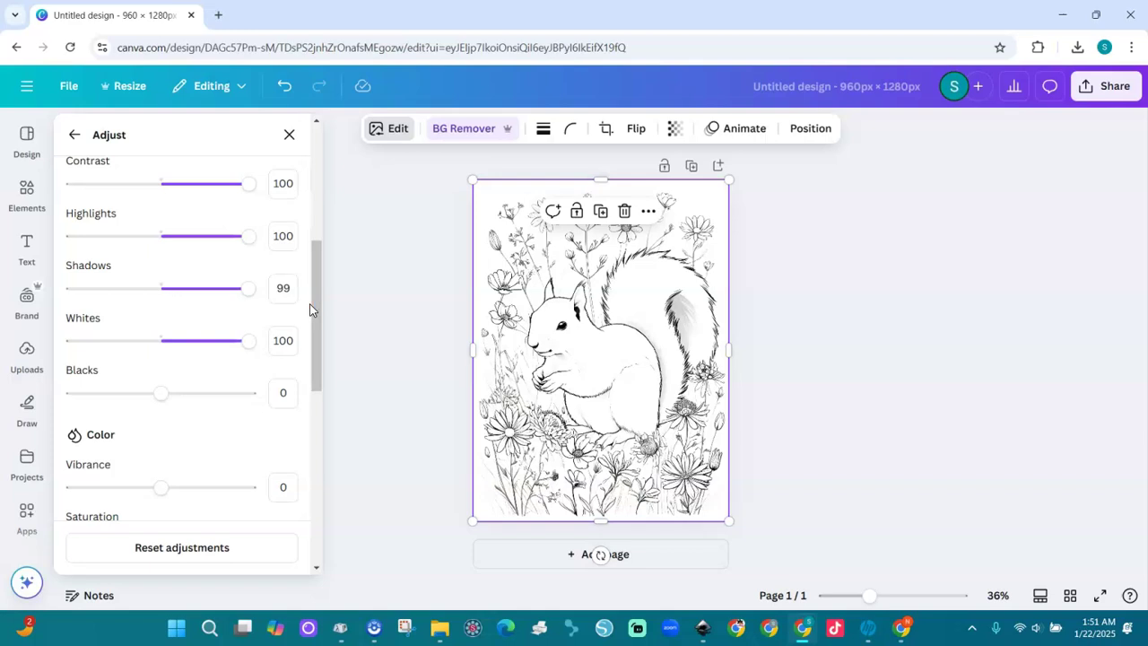
pyautogui.moveTo(595, 397)
pyautogui.mouseDown()
pyautogui.moveTo(674, 266)
pyautogui.moveTo(633, 388)
pyautogui.moveTo(561, 376)
pyautogui.moveTo(594, 390)
pyautogui.mouseUp()
pyautogui.moveTo(610, 247)
pyautogui.mouseDown()
pyautogui.moveTo(671, 313)
pyautogui.moveTo(652, 299)
pyautogui.mouseUp()
pyautogui.moveTo(569, 326)
pyautogui.mouseDown()
pyautogui.moveTo(535, 267)
pyautogui.moveTo(574, 436)
pyautogui.moveTo(543, 280)
pyautogui.moveTo(524, 316)
pyautogui.moveTo(653, 259)
pyautogui.moveTo(559, 392)
pyautogui.moveTo(592, 269)
pyautogui.moveTo(562, 405)
pyautogui.moveTo(603, 258)
pyautogui.moveTo(590, 291)
pyautogui.moveTo(630, 318)
pyautogui.moveTo(554, 319)
pyautogui.moveTo(660, 289)
pyautogui.moveTo(580, 367)
pyautogui.moveTo(654, 292)
pyautogui.moveTo(678, 294)
pyautogui.moveTo(655, 405)
pyautogui.moveTo(614, 337)
pyautogui.moveTo(651, 238)
pyautogui.moveTo(536, 318)
pyautogui.moveTo(585, 379)
pyautogui.mouseUp()
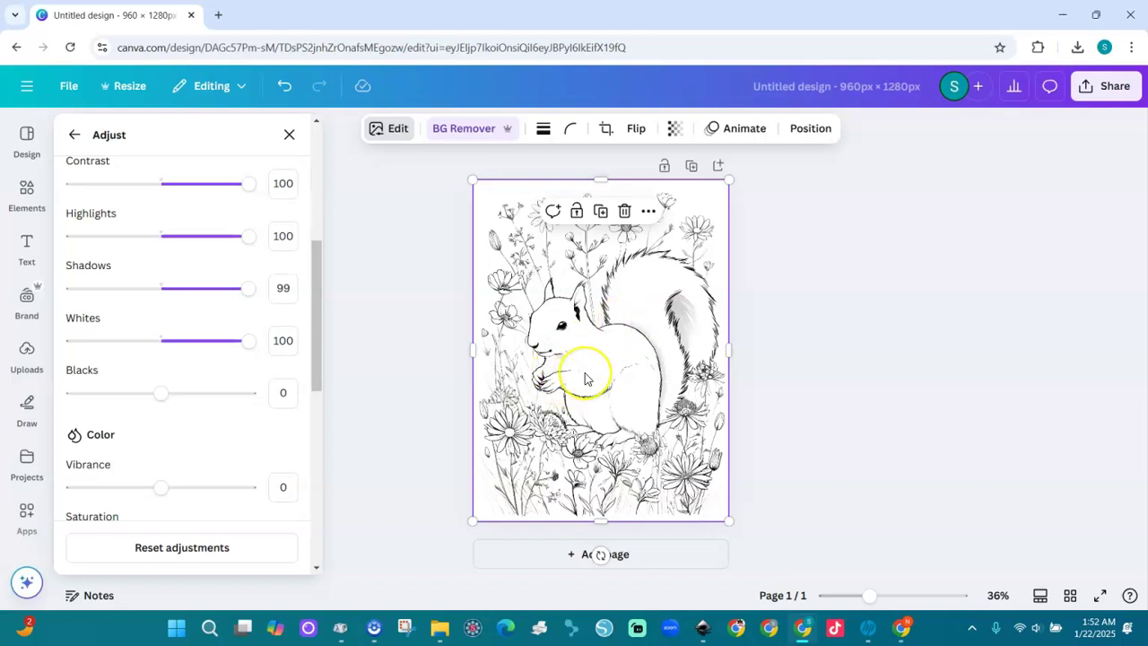